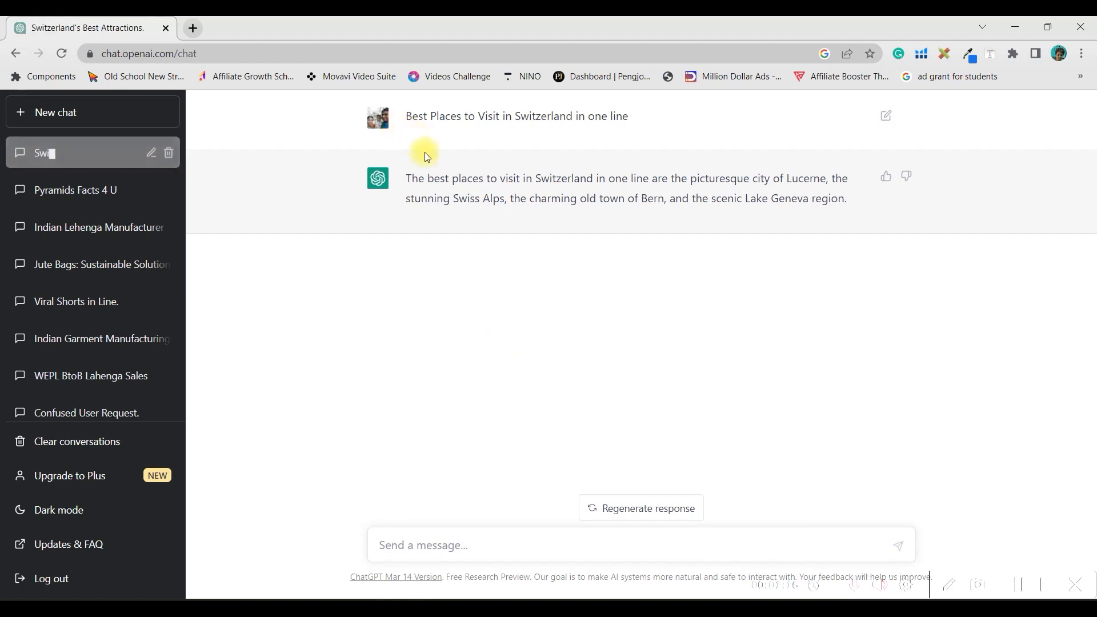
Copy the one-line answer about Switzerland's best places and search Google for "D-ID" in a new tab
{"action": "left_click_drag", "start_coordinate": [411, 178], "coordinate": [588, 218]}
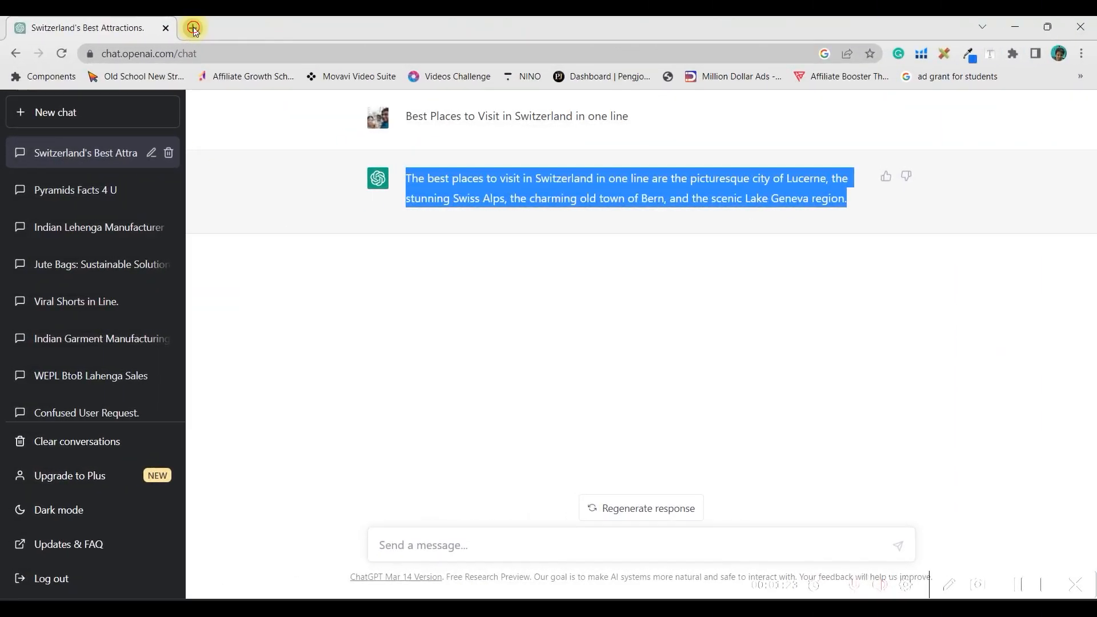
{"action": "left_click", "coordinate": [190, 25]}
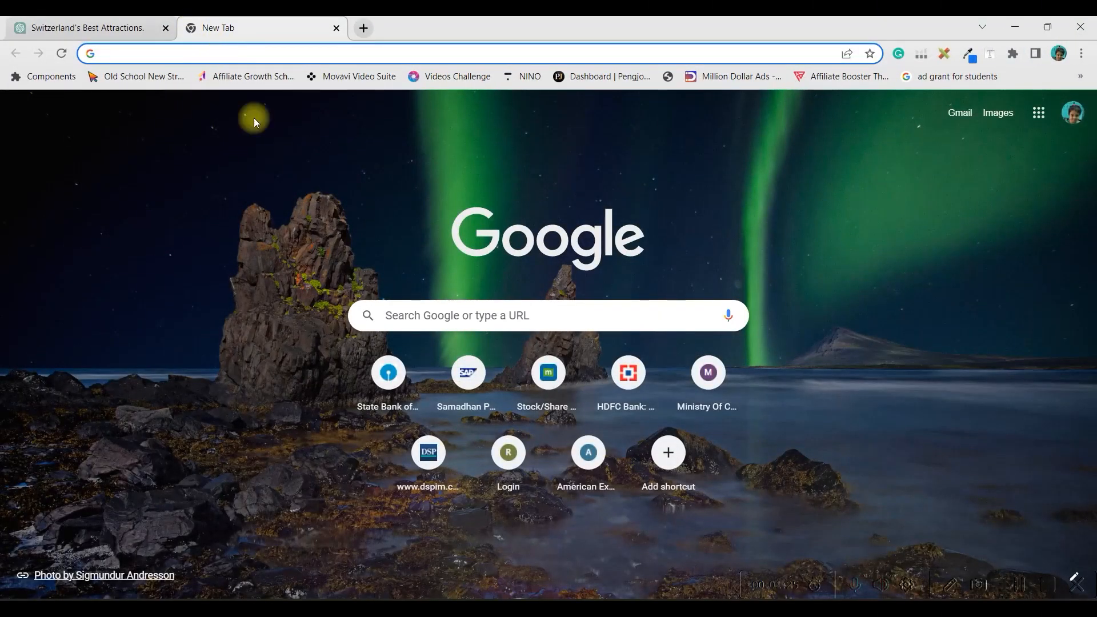
{"action": "left_click", "coordinate": [444, 315]}
{"action": "type", "text": "D-"}
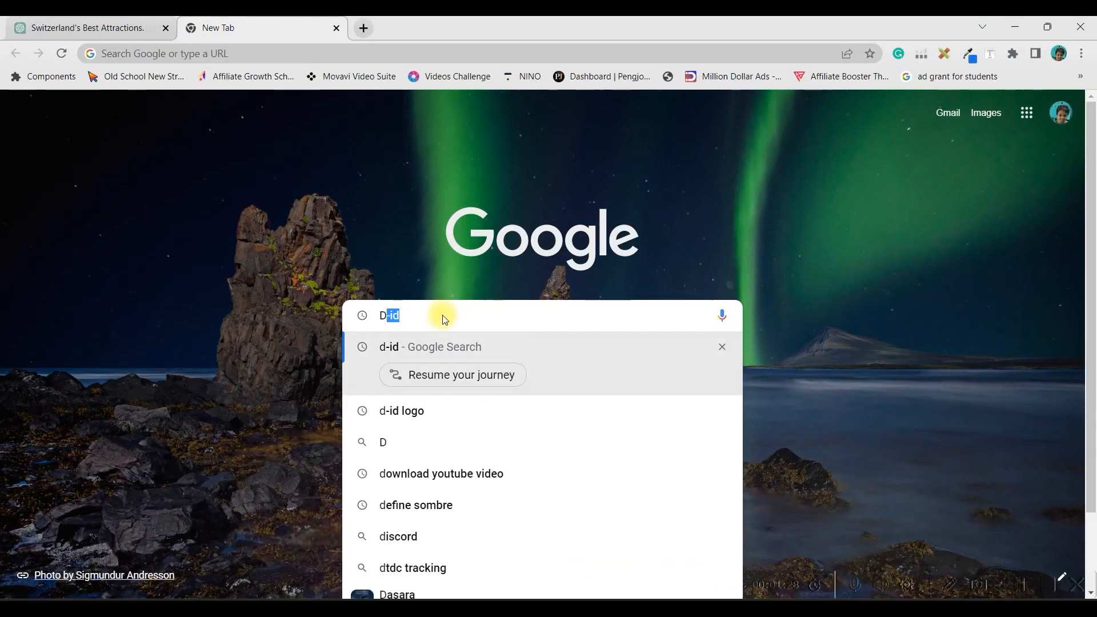
{"action": "type", "text": "ID"}
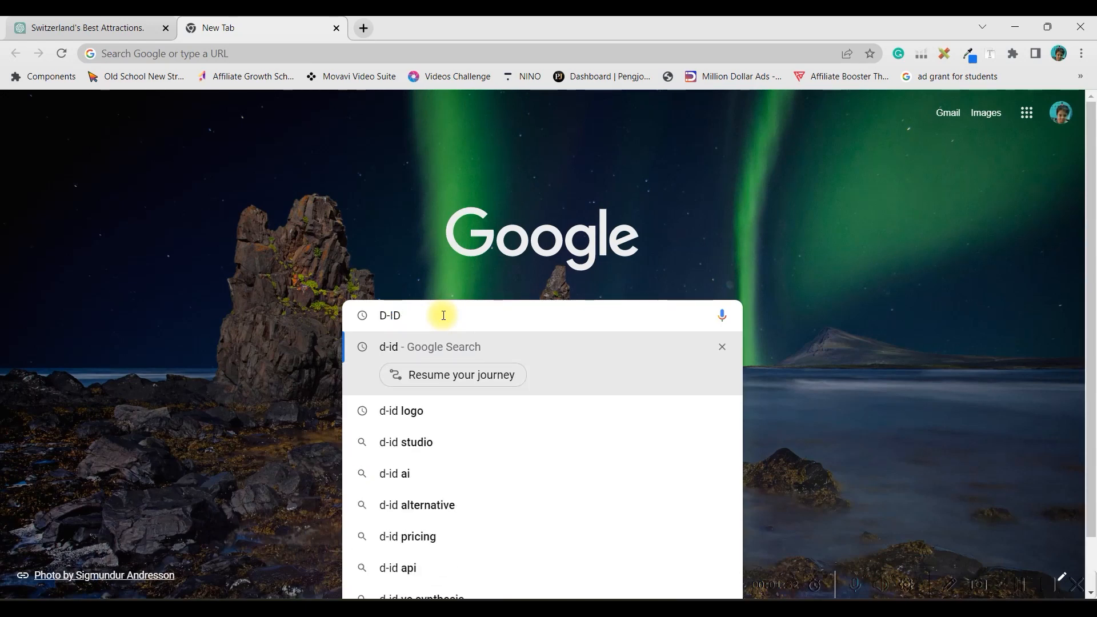
{"action": "key", "text": "Return"}
Open the D-ID website from the search results in a new tab and switch to it
{"action": "right_click", "coordinate": [225, 264]}
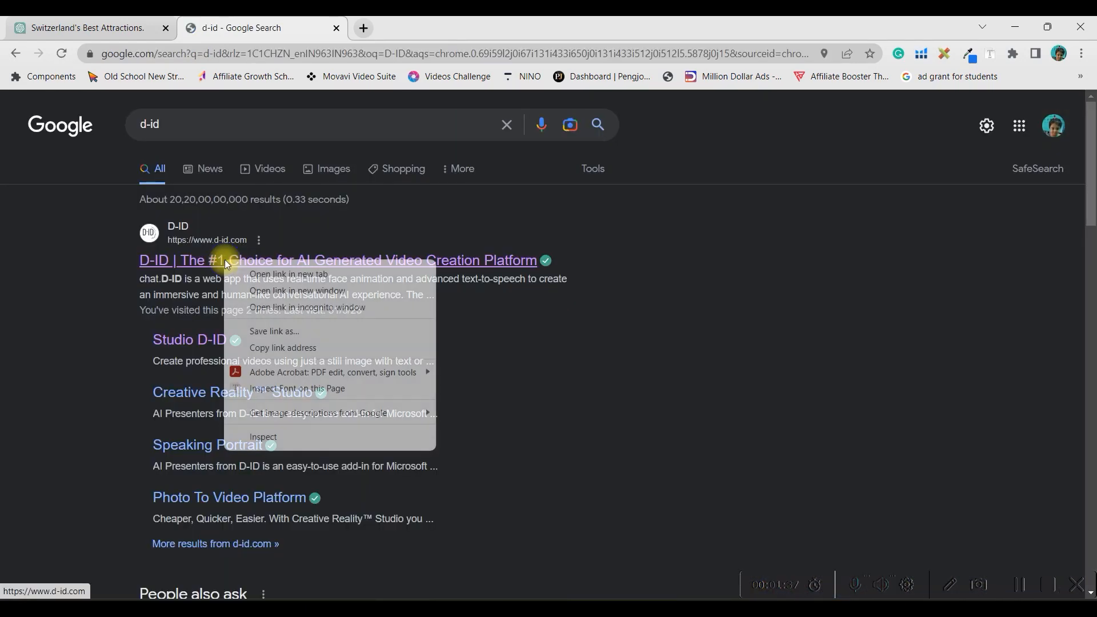
{"action": "left_click", "coordinate": [251, 273]}
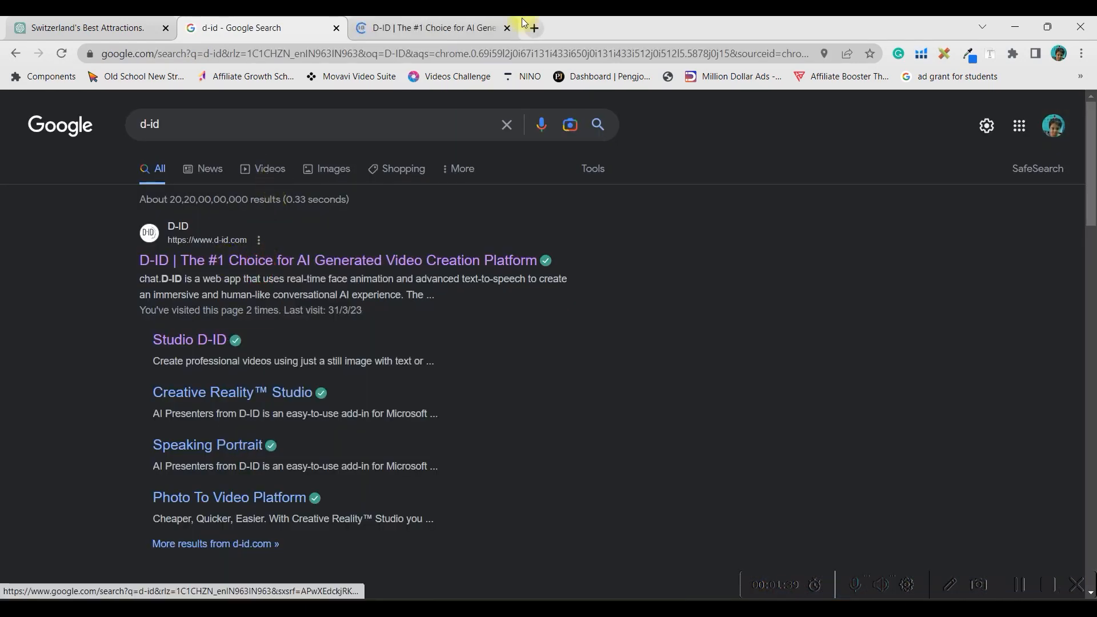
{"action": "left_click", "coordinate": [460, 26]}
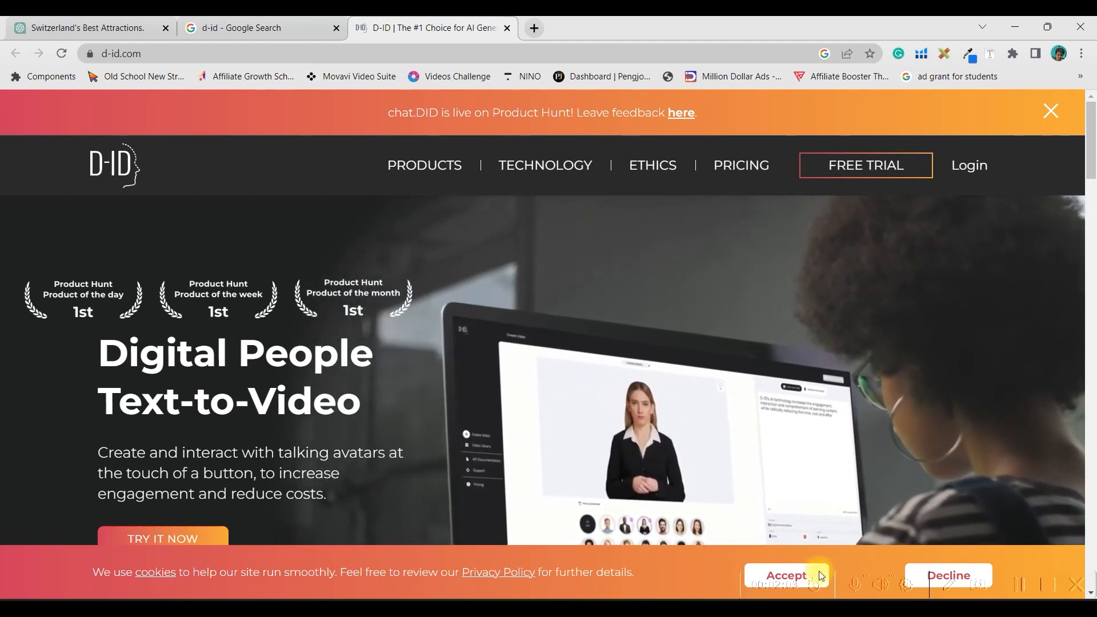
Accept the site's cookies and start a new video in the D-ID studio through the free trial
{"action": "left_click", "coordinate": [791, 569]}
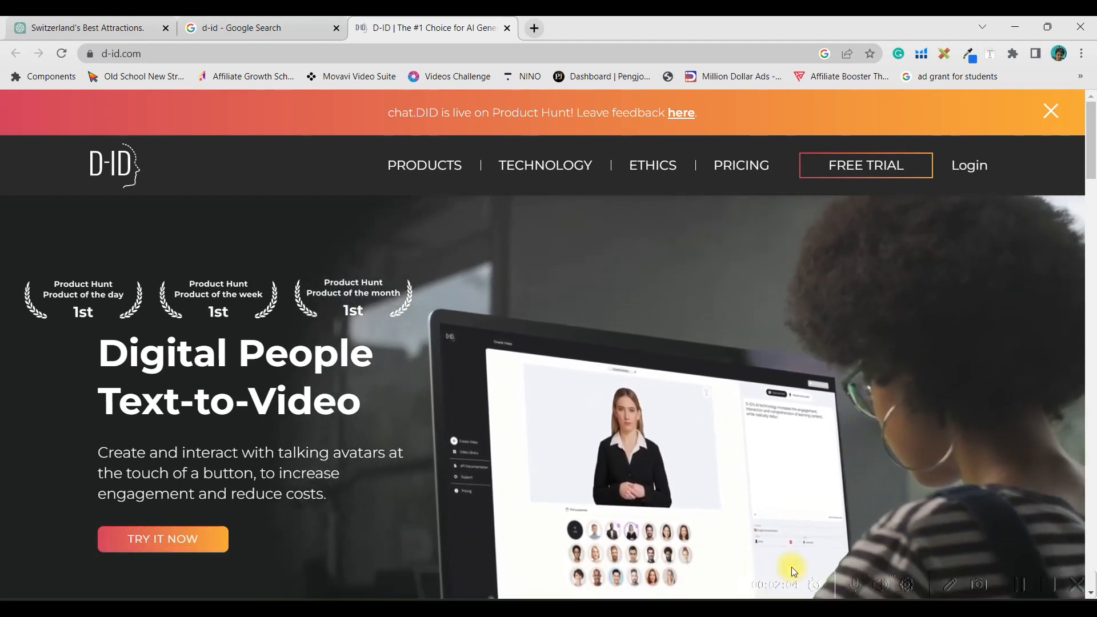
{"action": "left_click", "coordinate": [862, 166]}
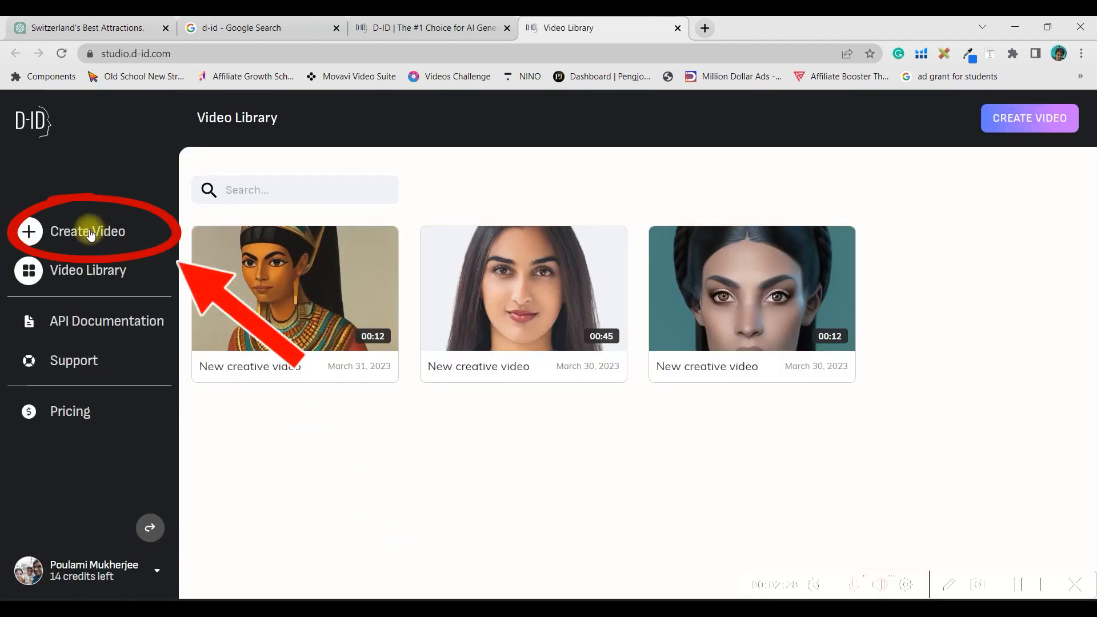
{"action": "left_click", "coordinate": [1034, 116]}
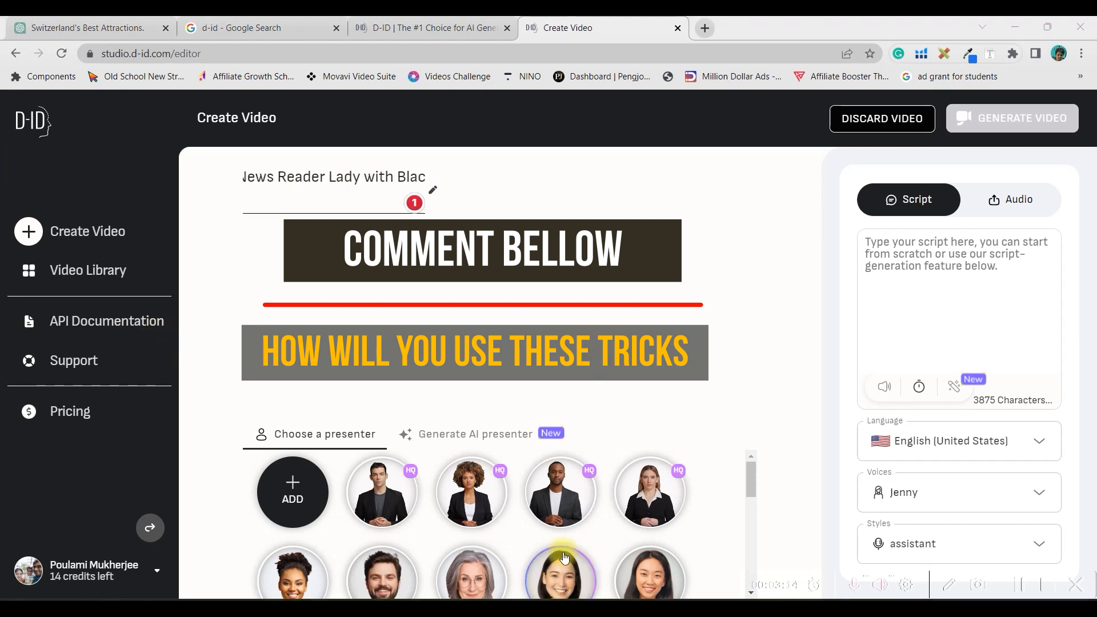
Upload Face For Avatar.png from the AI GENERATED VIDEO folder as a custom presenter
{"action": "scroll", "coordinate": [564, 557], "scroll_direction": "down", "scroll_amount": 5}
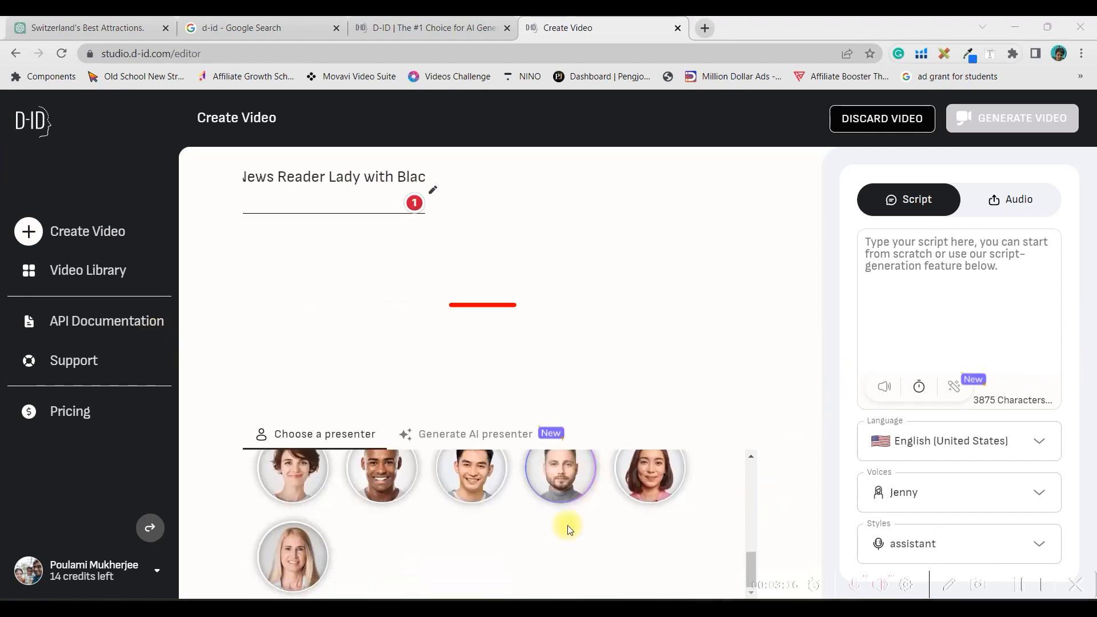
{"action": "scroll", "coordinate": [394, 497], "scroll_direction": "up", "scroll_amount": 5}
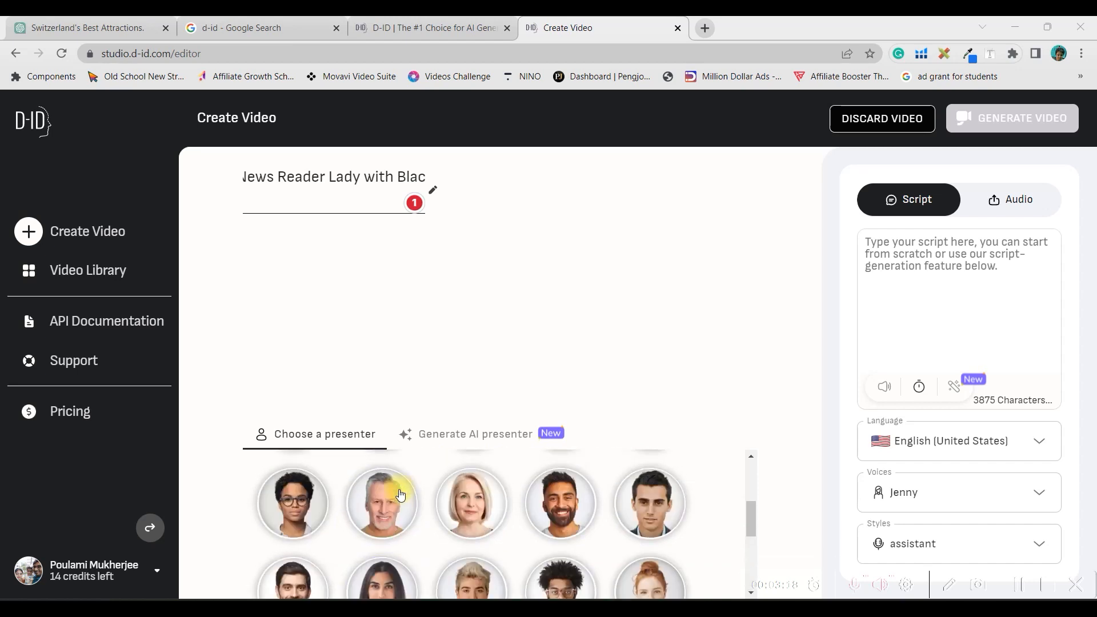
{"action": "mouse_move", "coordinate": [291, 487]}
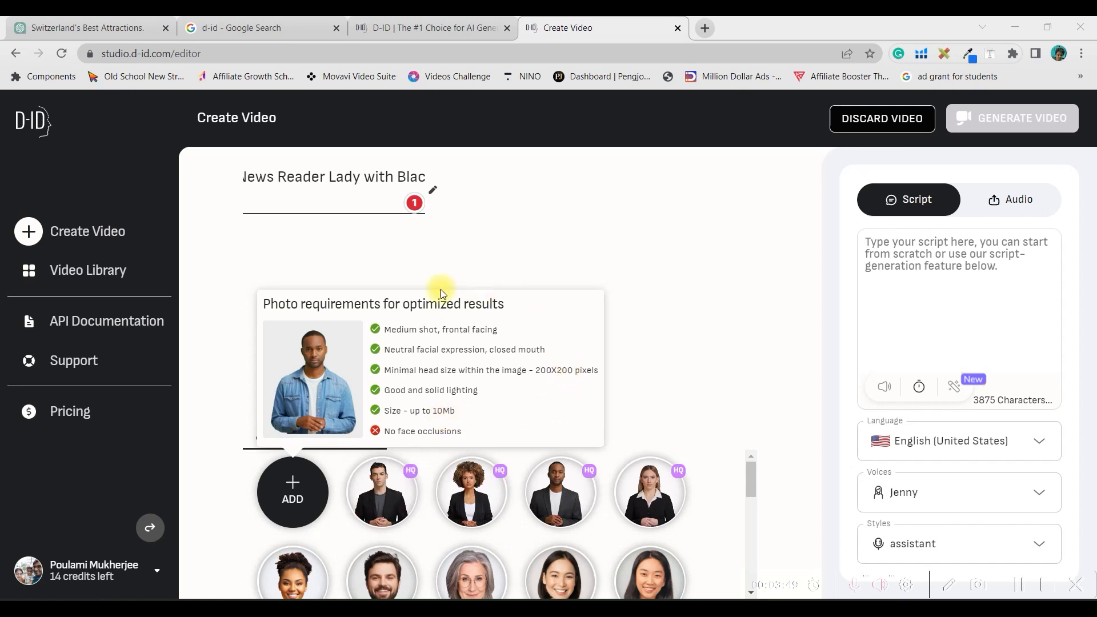
{"action": "left_click", "coordinate": [293, 490]}
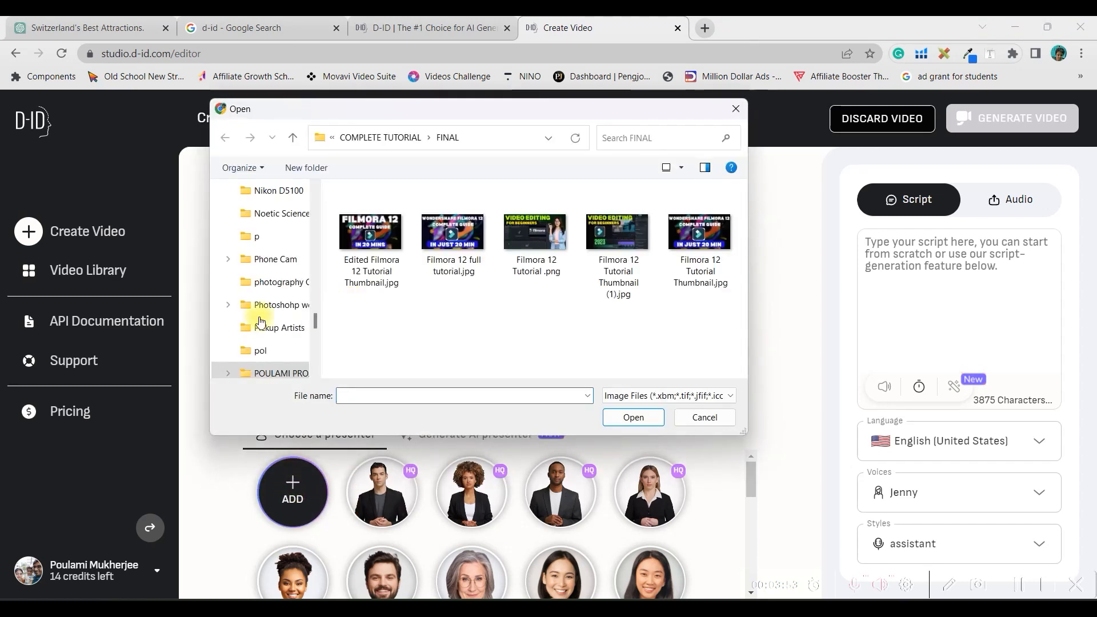
{"action": "left_click", "coordinate": [334, 382]}
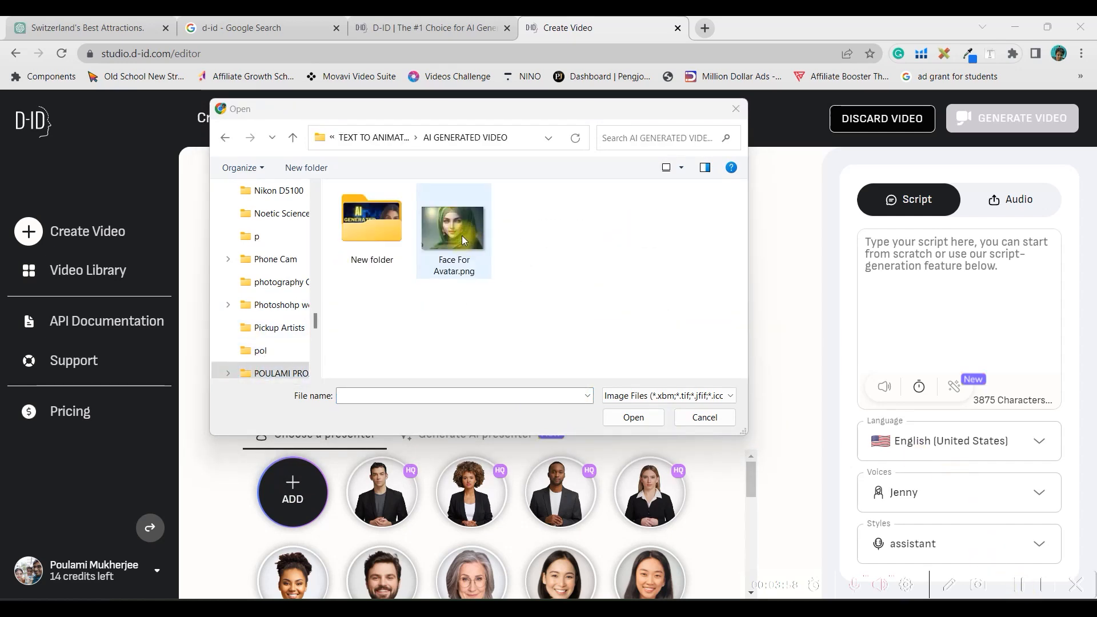
{"action": "left_click", "coordinate": [462, 235]}
{"action": "left_click", "coordinate": [634, 418]}
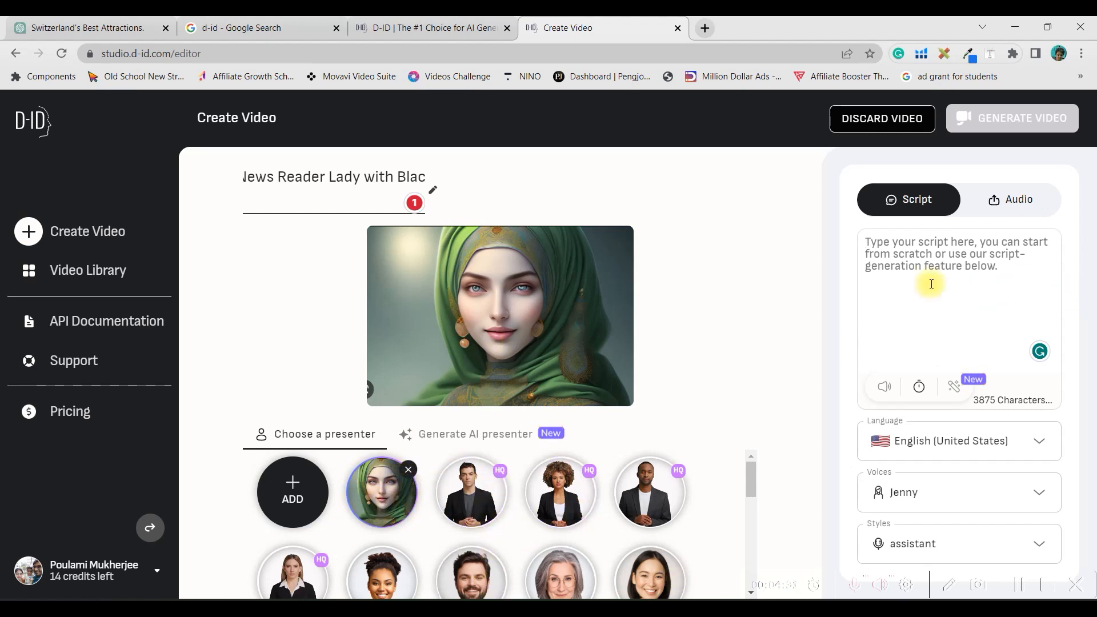
Paste the copied answer about the best places to visit in Switzerland into the video's script
{"action": "left_click", "coordinate": [887, 240]}
{"action": "type", "text": "The best places to visit in Switzerland in one line are the picturesque city of Lucerne, the stunning Swiss Alps, the charming old town of Bern, and the scenic Lake Geneva region."}
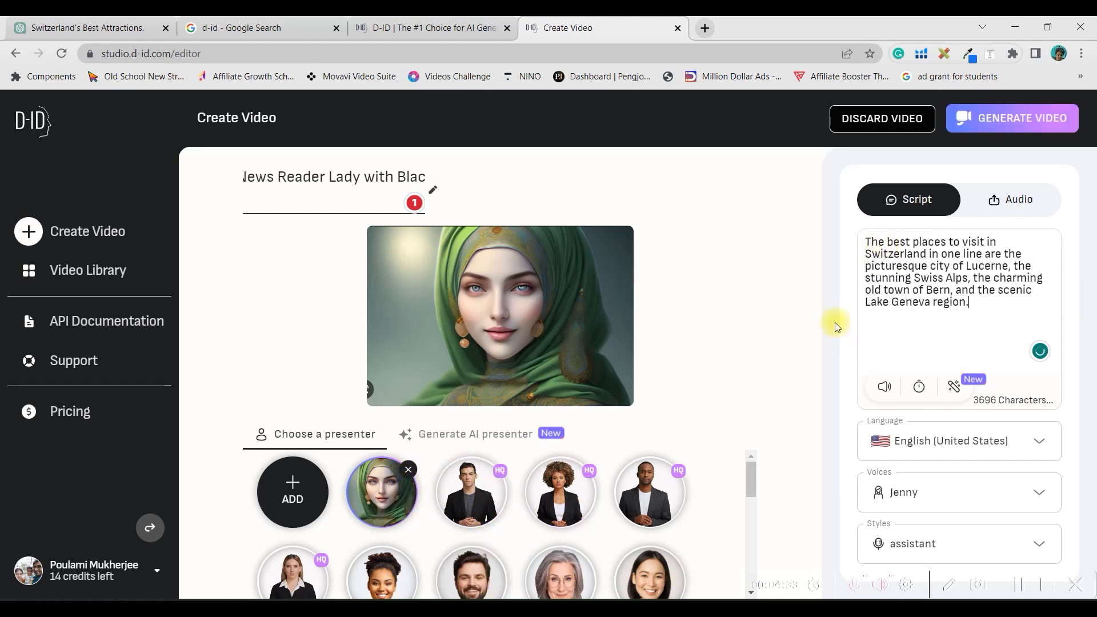
Set the script's language to English (United Kingdom), the voice to Sonia and the speaking style to cheerful
{"action": "left_click", "coordinate": [1045, 444]}
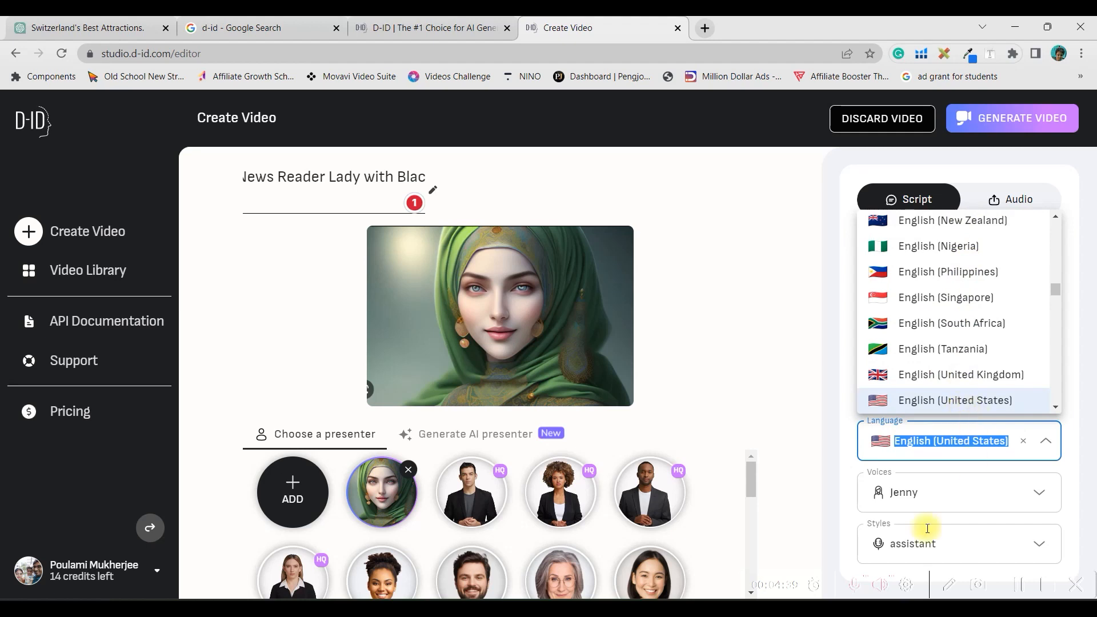
{"action": "left_click", "coordinate": [972, 443]}
{"action": "left_click", "coordinate": [958, 451]}
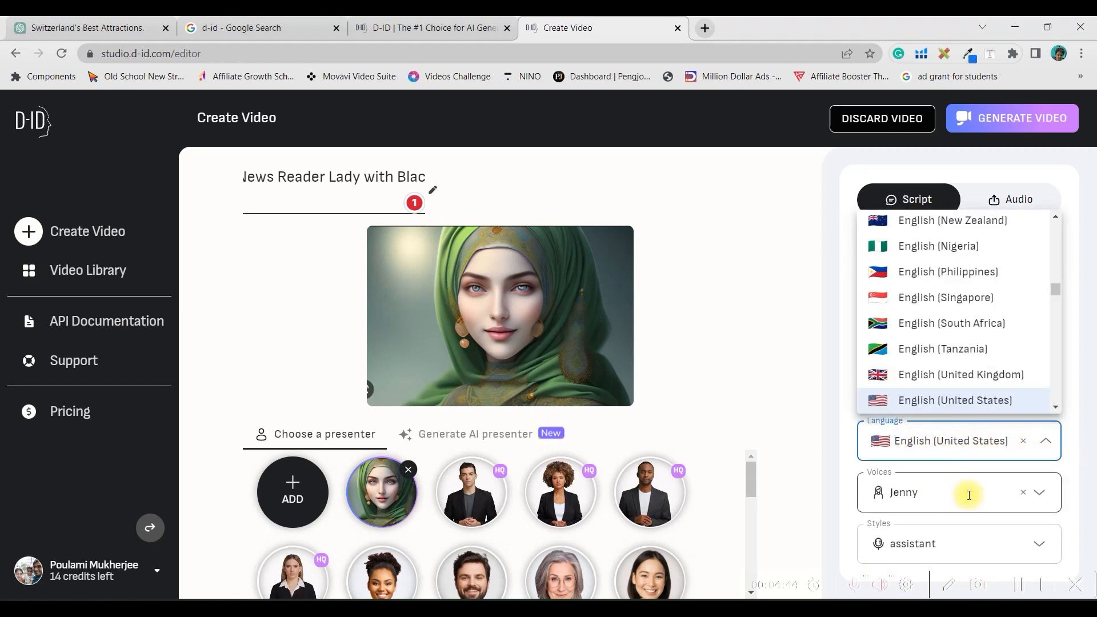
{"action": "left_click", "coordinate": [1040, 495]}
{"action": "left_click", "coordinate": [1040, 495]}
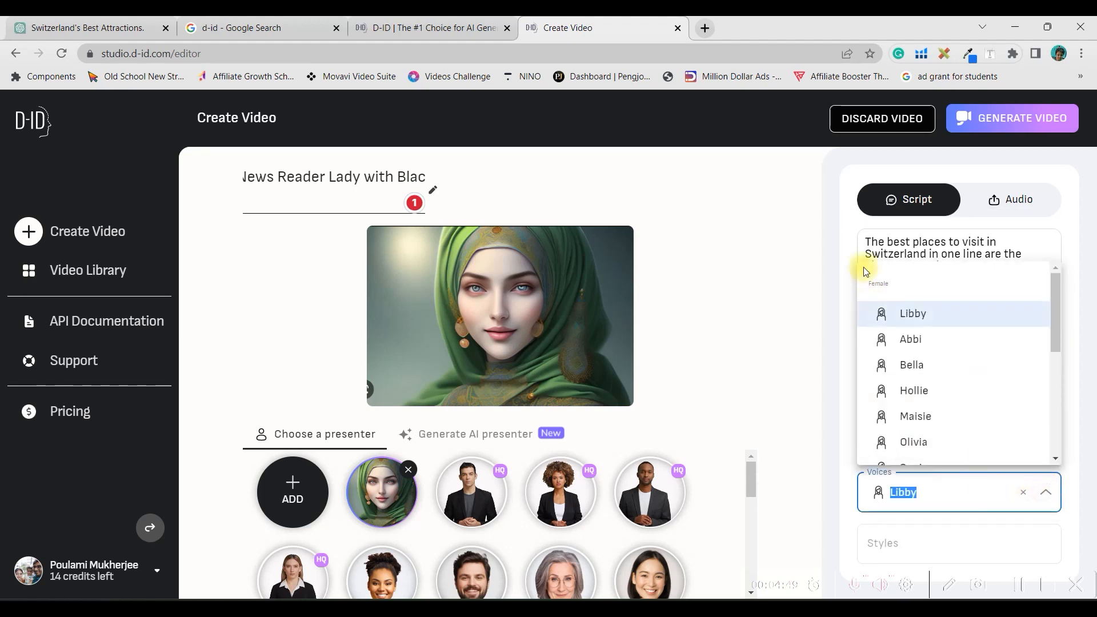
{"action": "scroll", "coordinate": [934, 394], "scroll_direction": "down", "scroll_amount": 5}
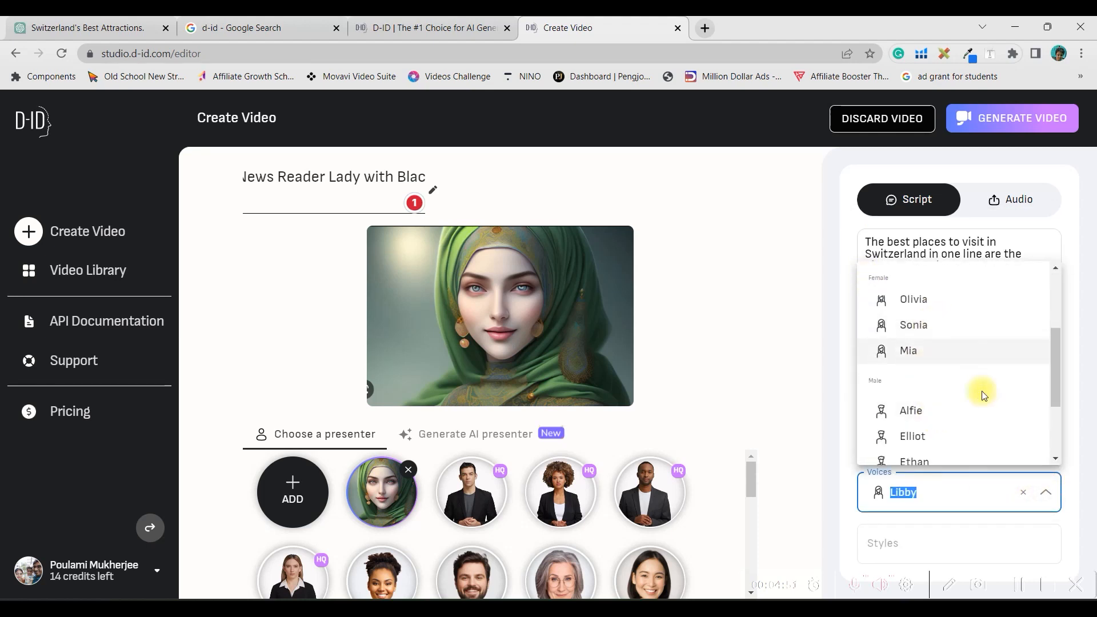
{"action": "left_click", "coordinate": [928, 326]}
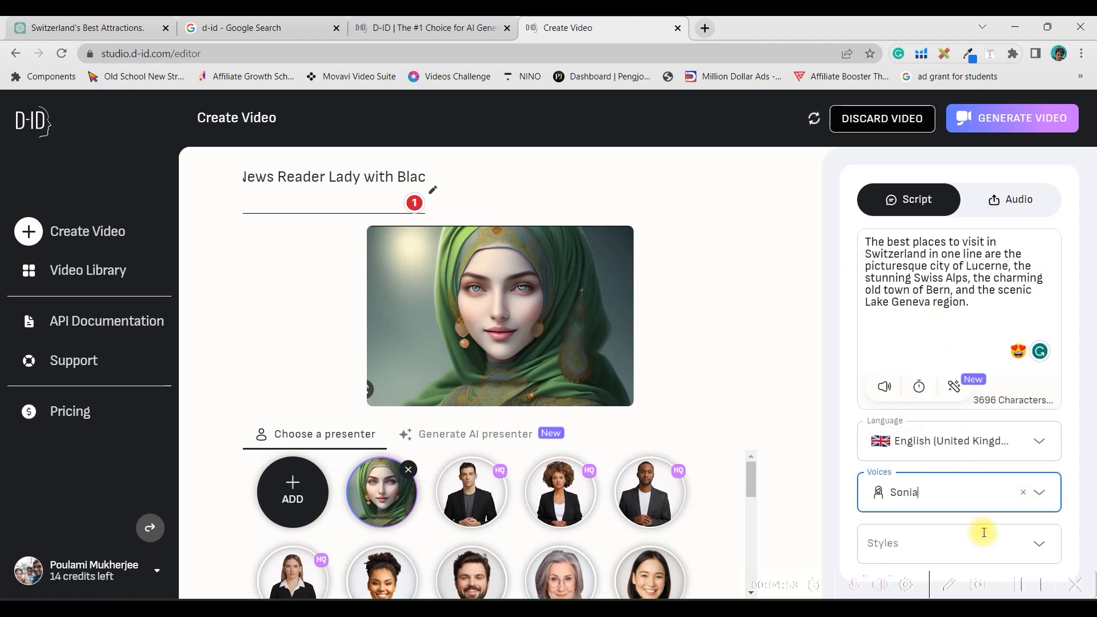
{"action": "left_click", "coordinate": [976, 557]}
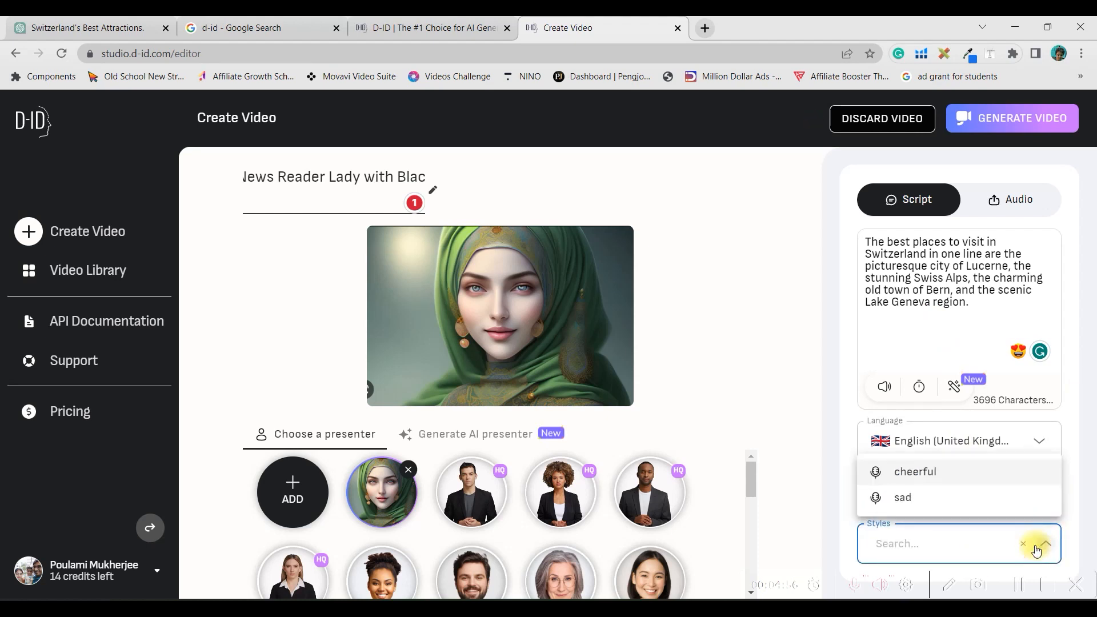
{"action": "left_click", "coordinate": [940, 474]}
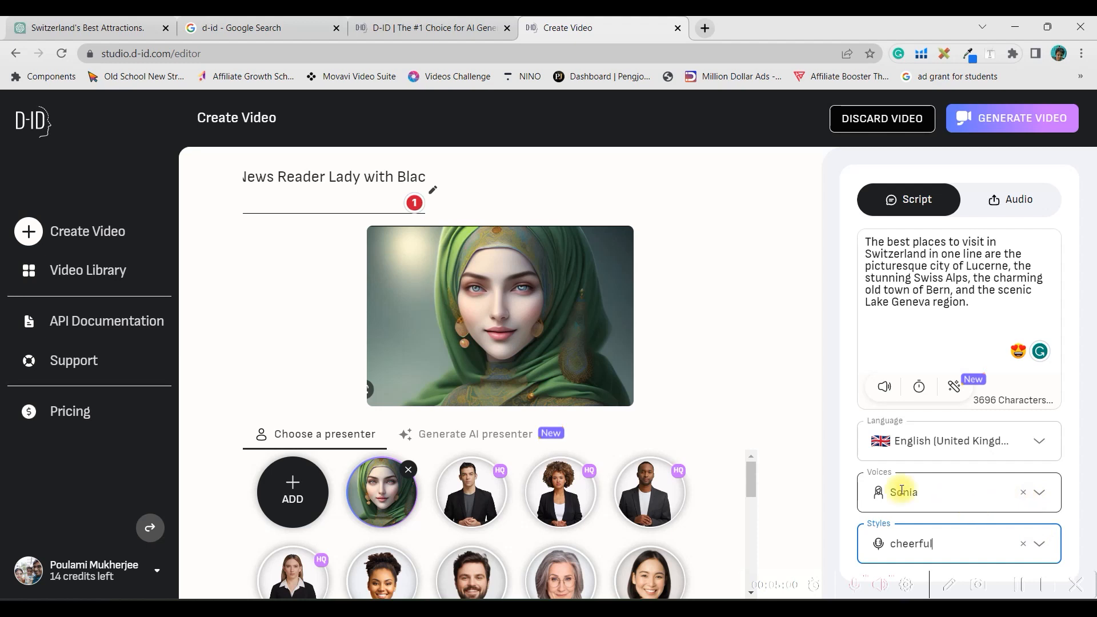
Set the narration to English (United States) with the Jenny voice in the cheerful style
{"action": "left_click", "coordinate": [1051, 542]}
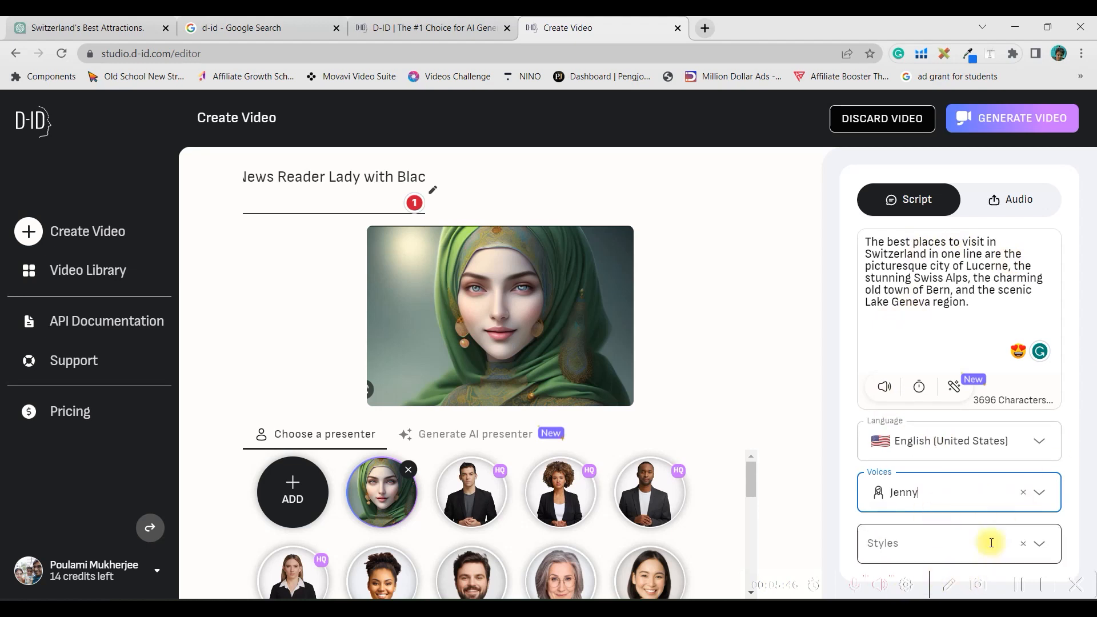
{"action": "left_click", "coordinate": [1044, 544]}
{"action": "left_click", "coordinate": [967, 458]}
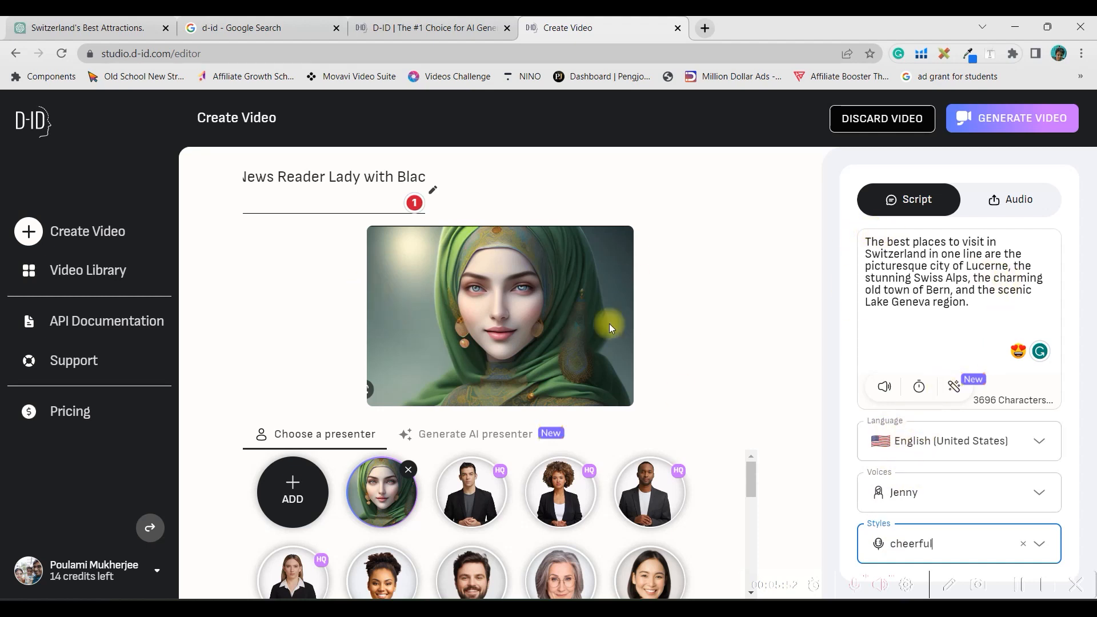
Check the option for uploading an own voice, return to the script and generate the presenter video
{"action": "left_click", "coordinate": [1012, 205]}
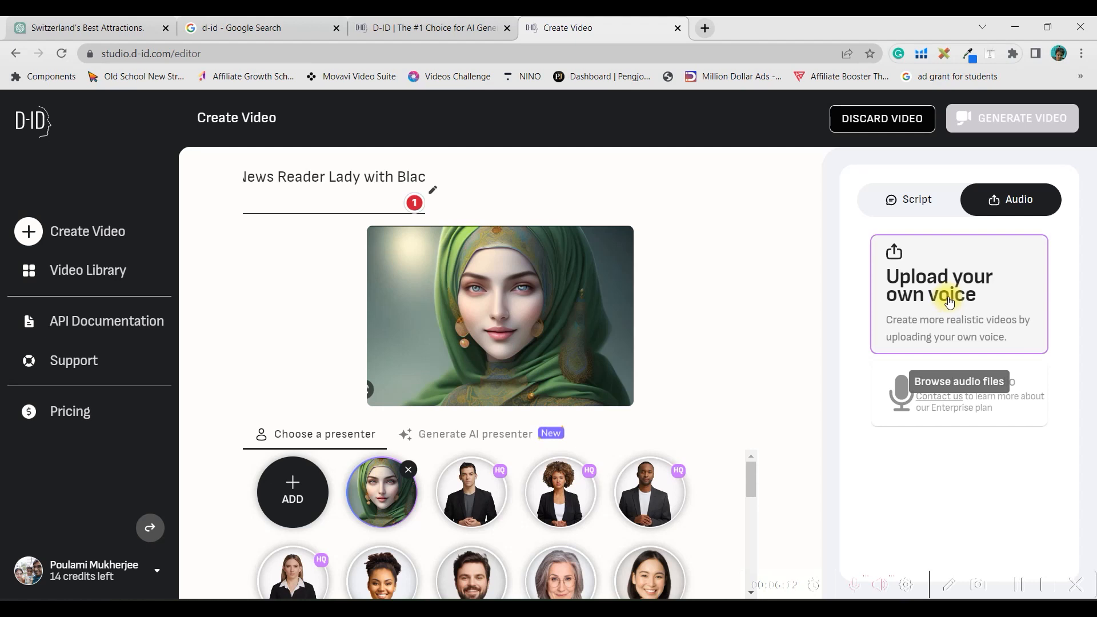
{"action": "left_click", "coordinate": [921, 198]}
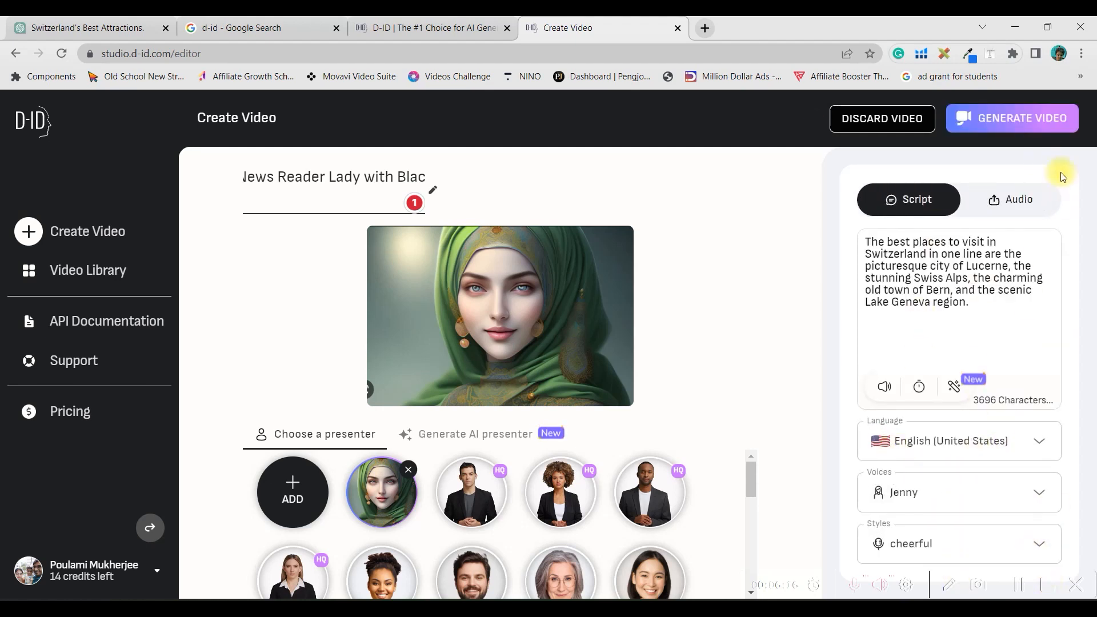
{"action": "left_click", "coordinate": [1033, 125]}
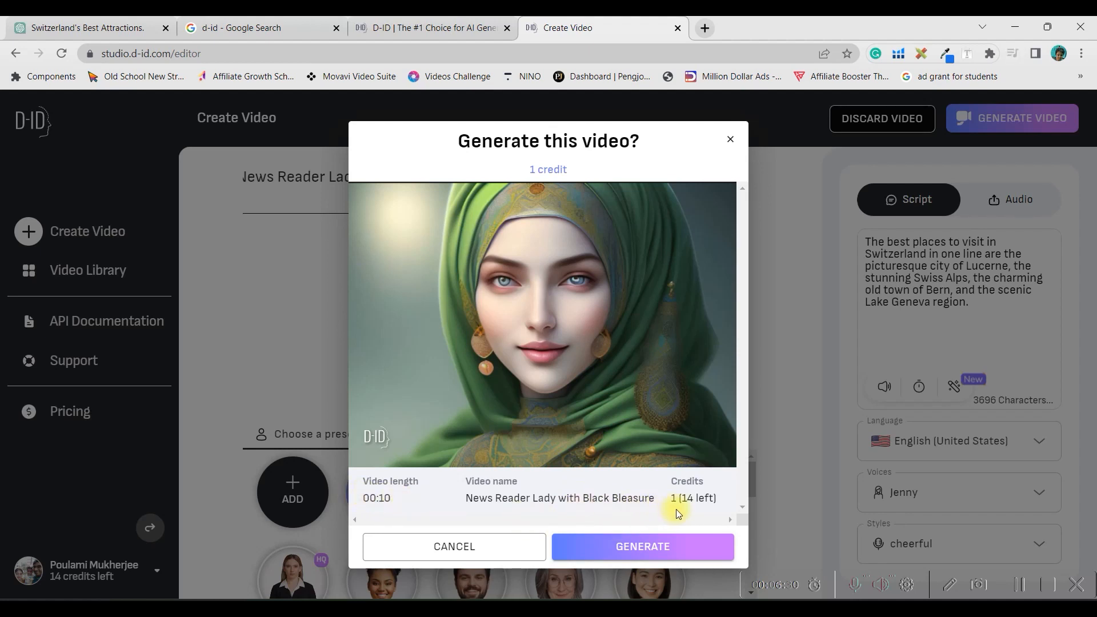
{"action": "left_click", "coordinate": [614, 549]}
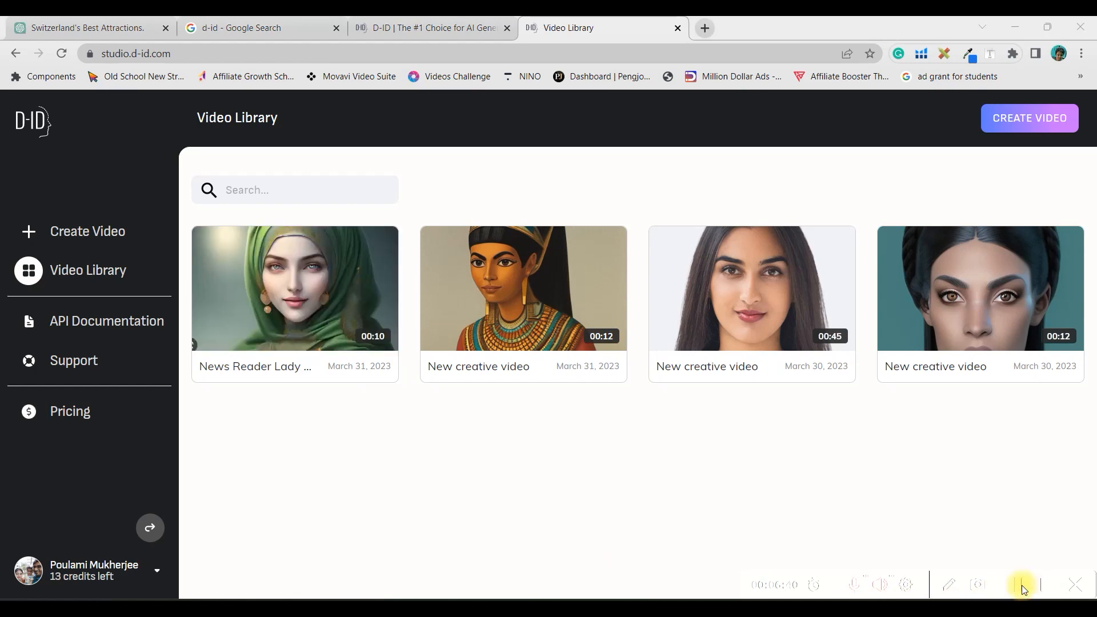
Play the generated News Reader Lady video from the video library and download it
{"action": "mouse_move", "coordinate": [396, 341]}
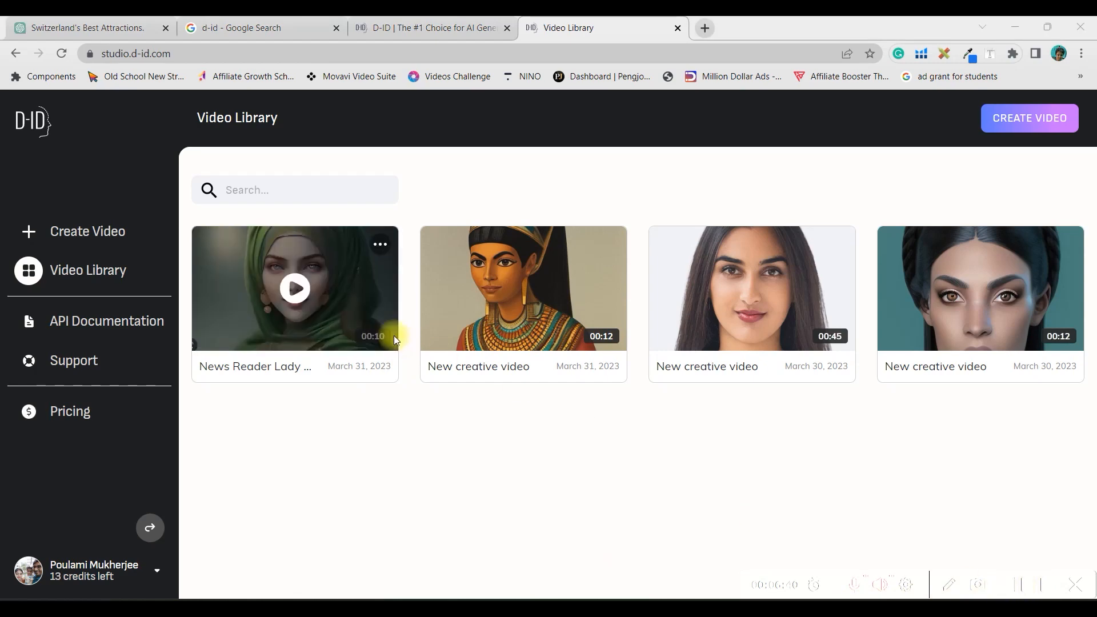
{"action": "left_click", "coordinate": [297, 292]}
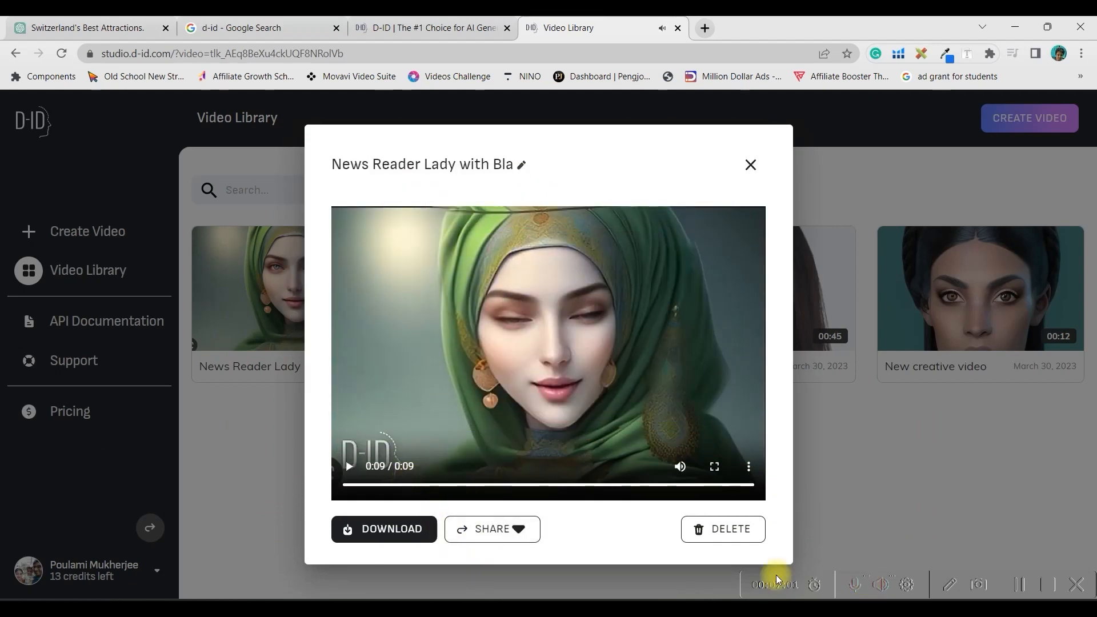
{"action": "left_click", "coordinate": [385, 536]}
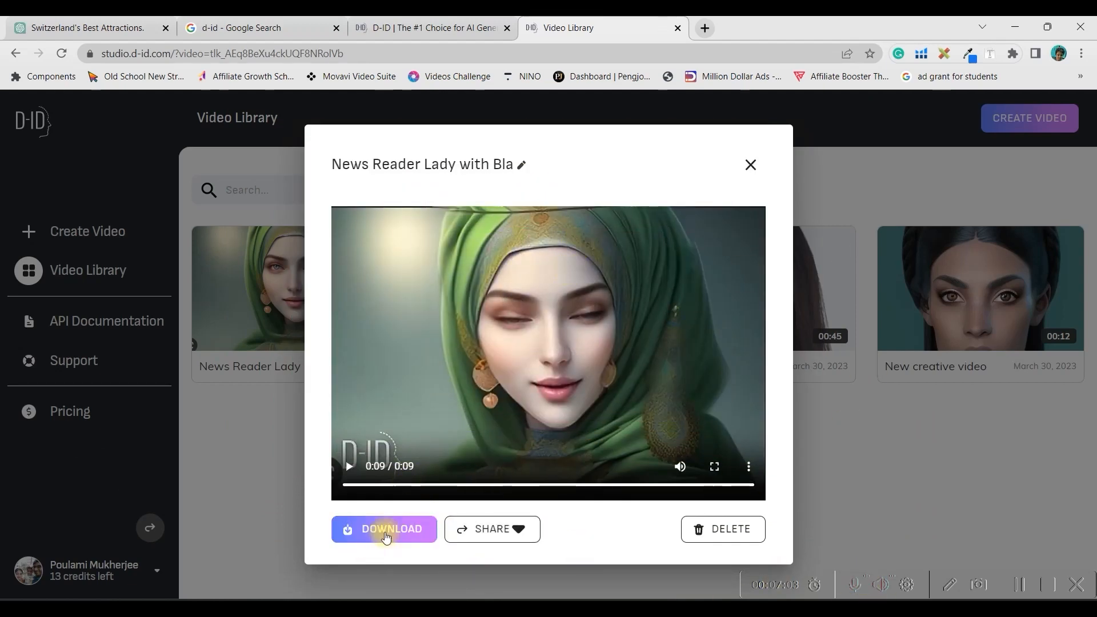